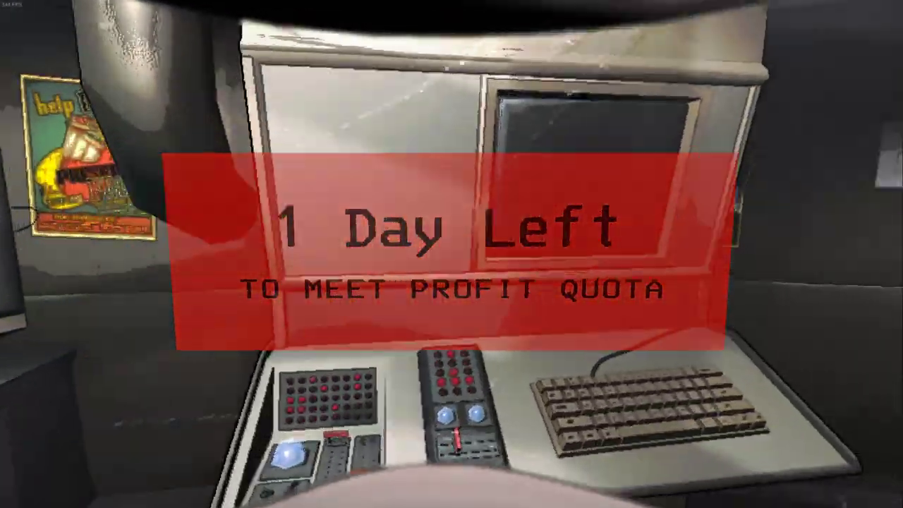
- Route the ship to 220-Assurance from the terminal using 'moons' and 'confirm'
key("e")
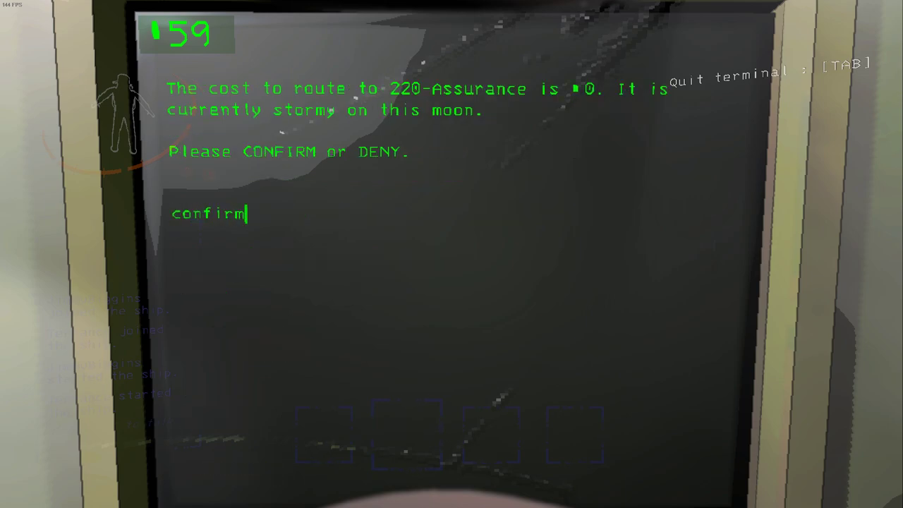
key("Tab")
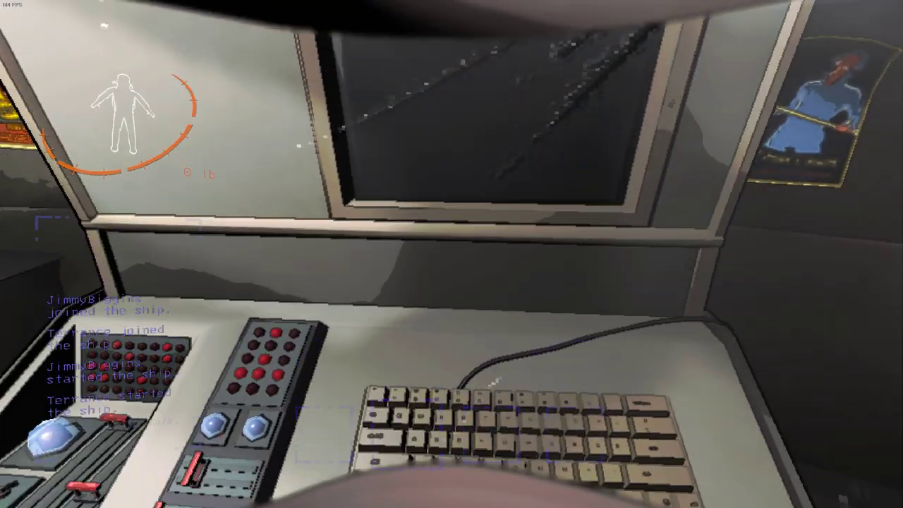
key("e")
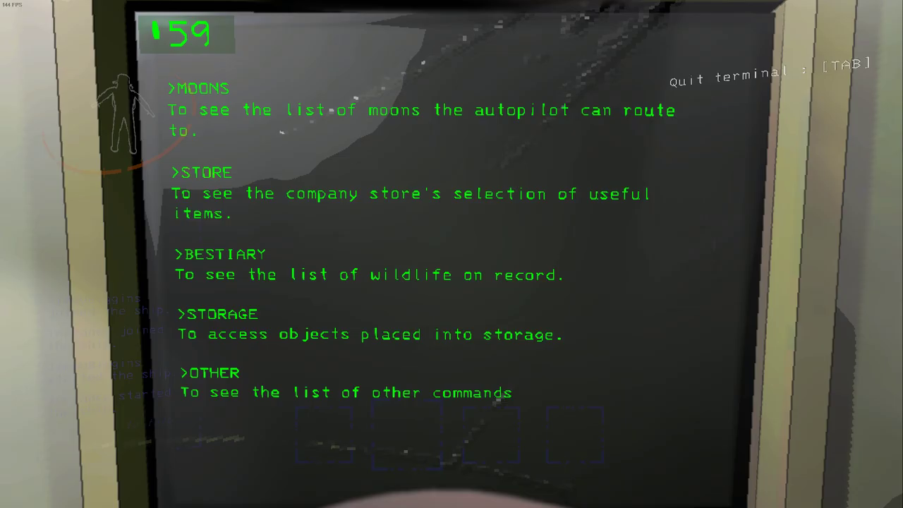
key("Tab")
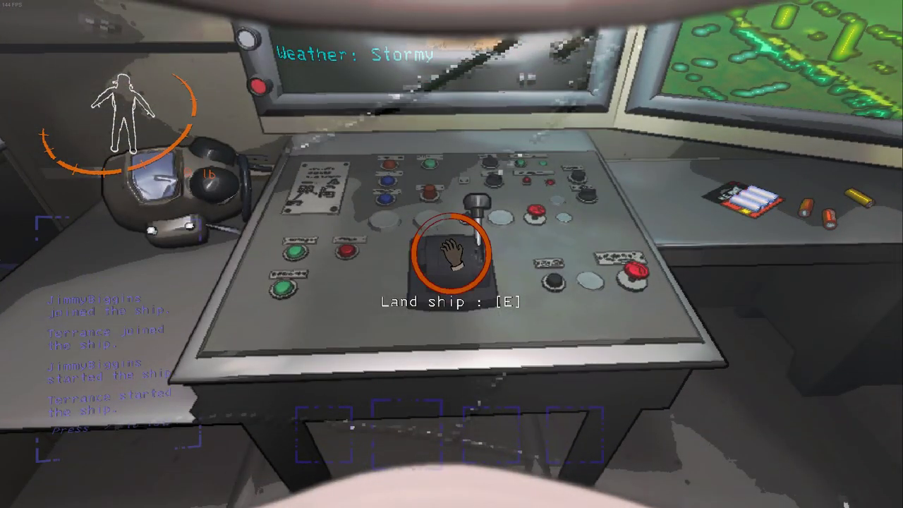
- Pull the Land ship lever to begin landing, then head into the corridor
key("e")
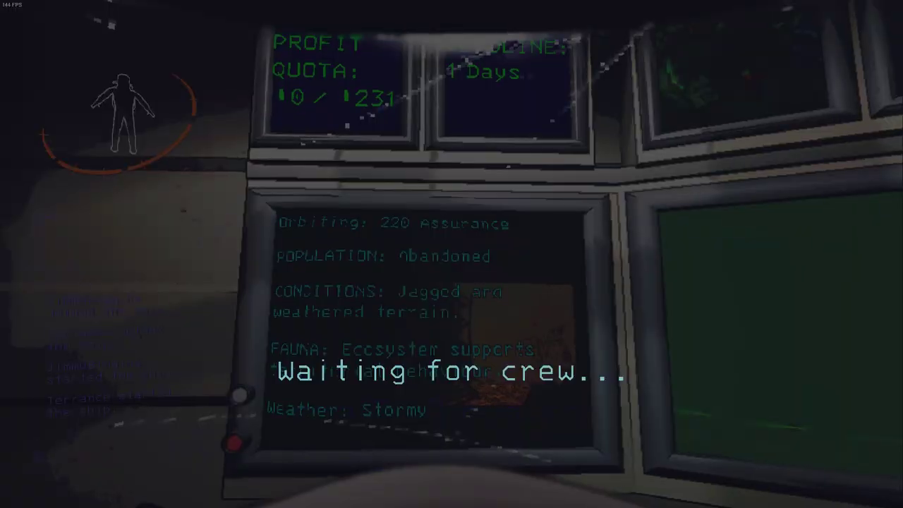
key("w")
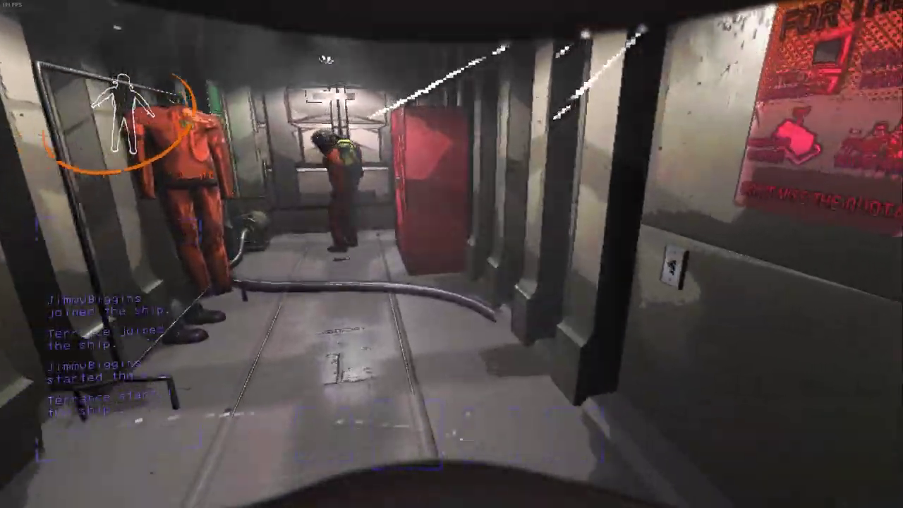
- Walk out onto 220-Assurance's rocky terrain and bring up the GeForce Experience overlay
key("w")
key("w")
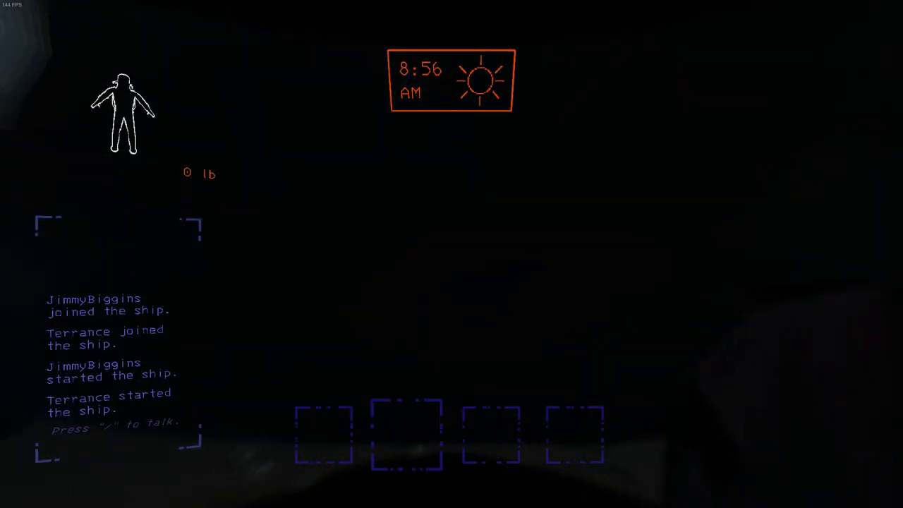
key("alt+z")
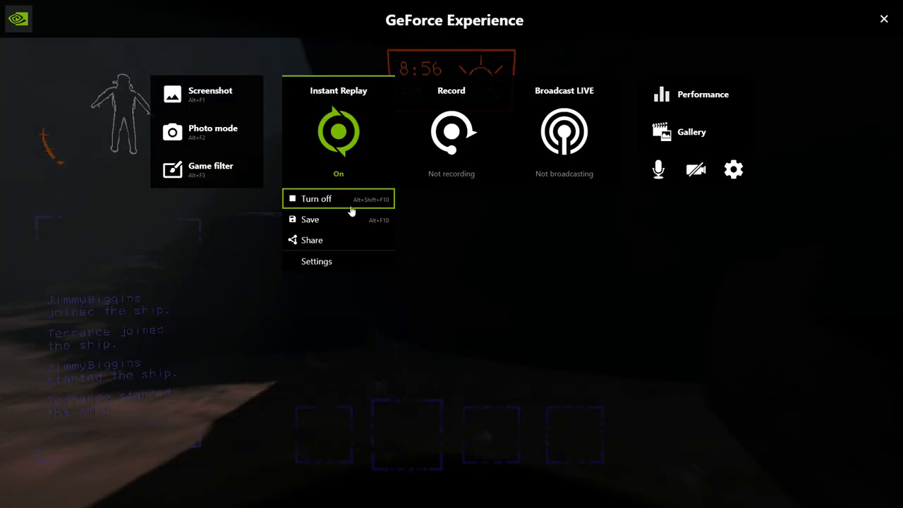